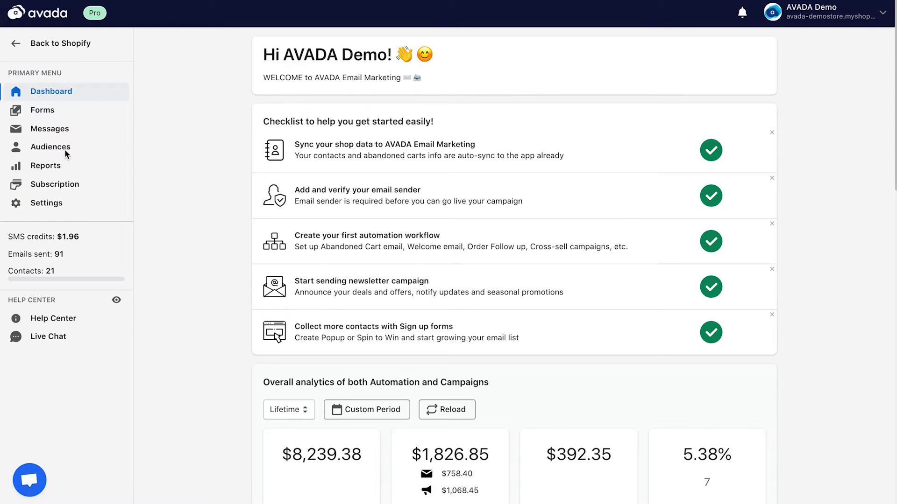
Show the store's Contacts list, briefly viewing the new-contact form without saving.
click(42, 147)
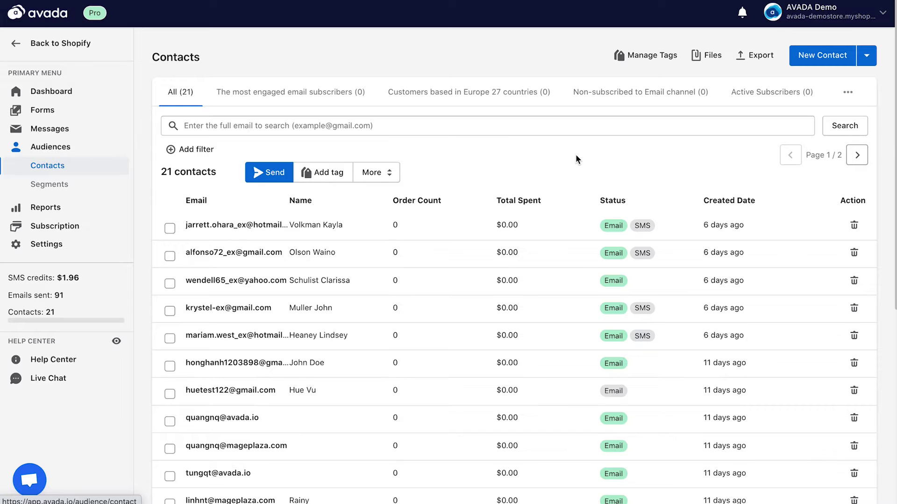
click(819, 58)
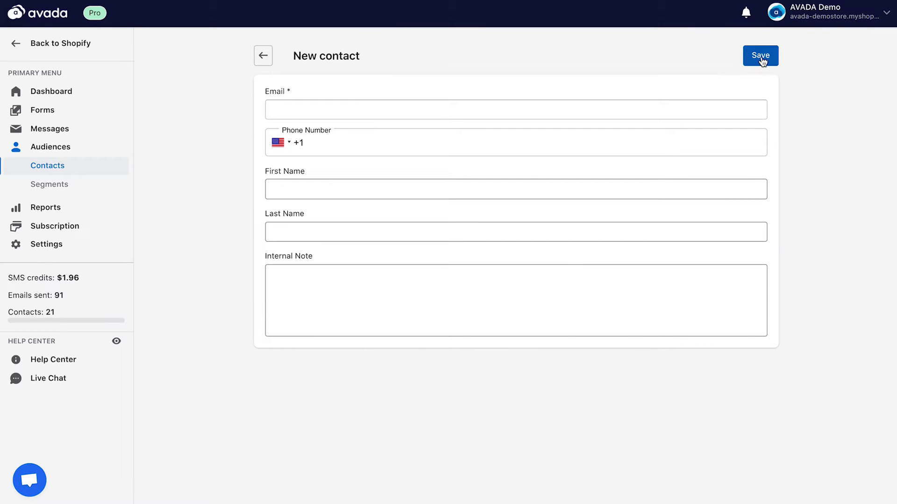
click(263, 56)
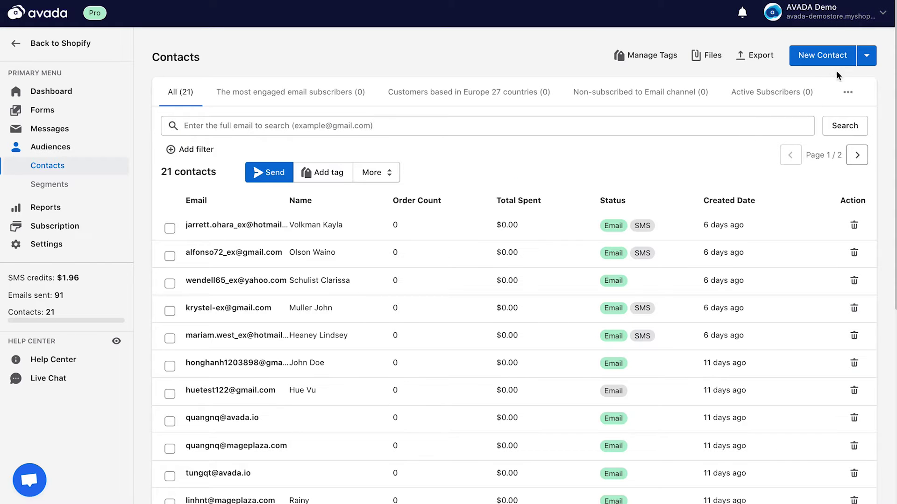
click(866, 64)
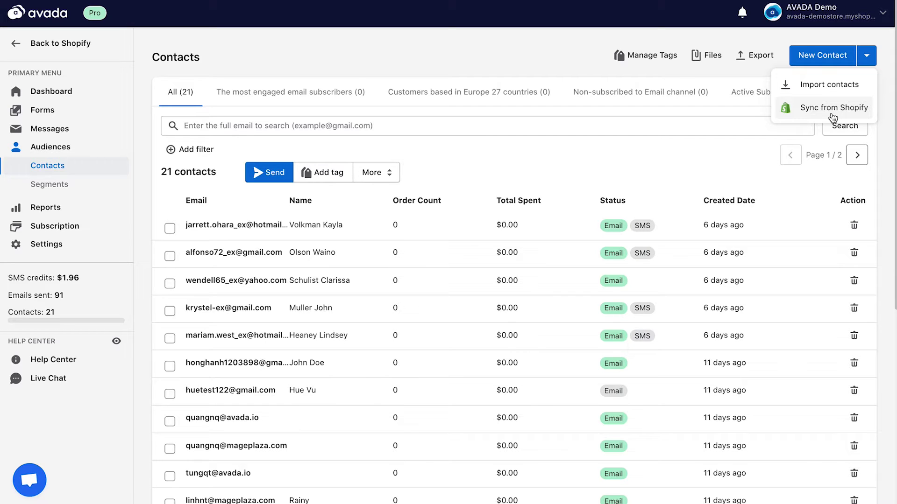
click(829, 87)
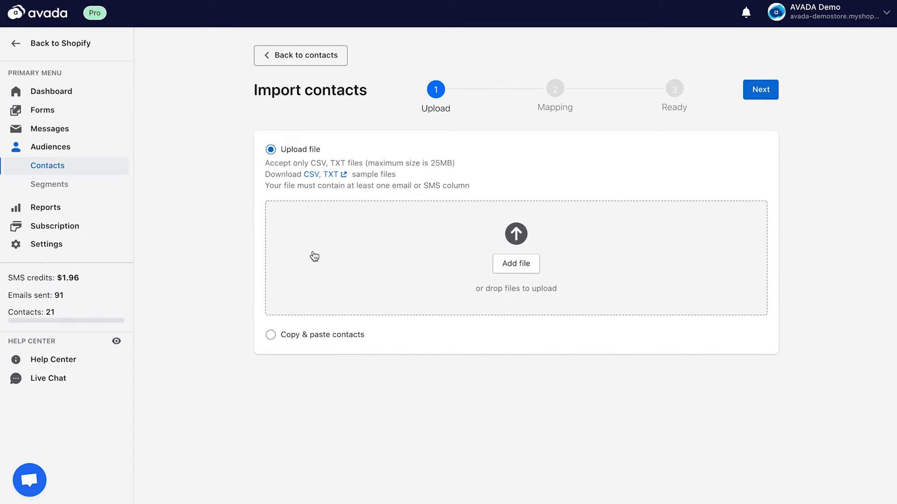
click(297, 55)
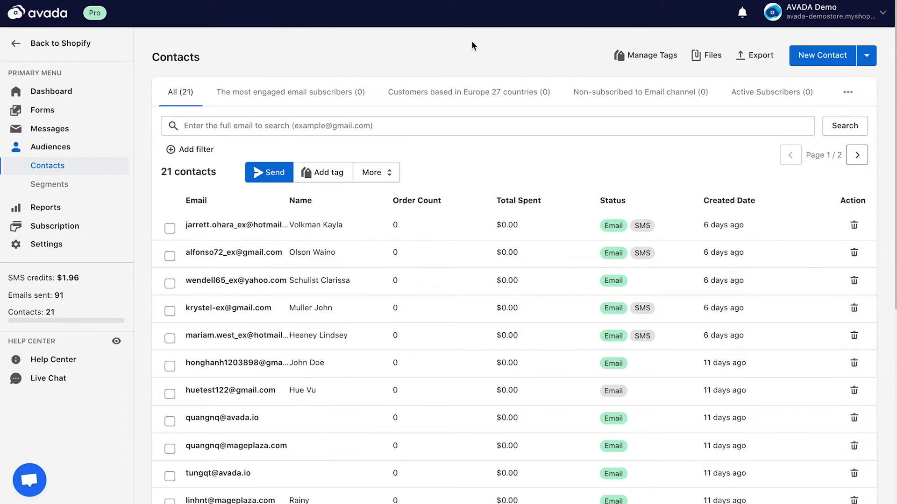
click(756, 61)
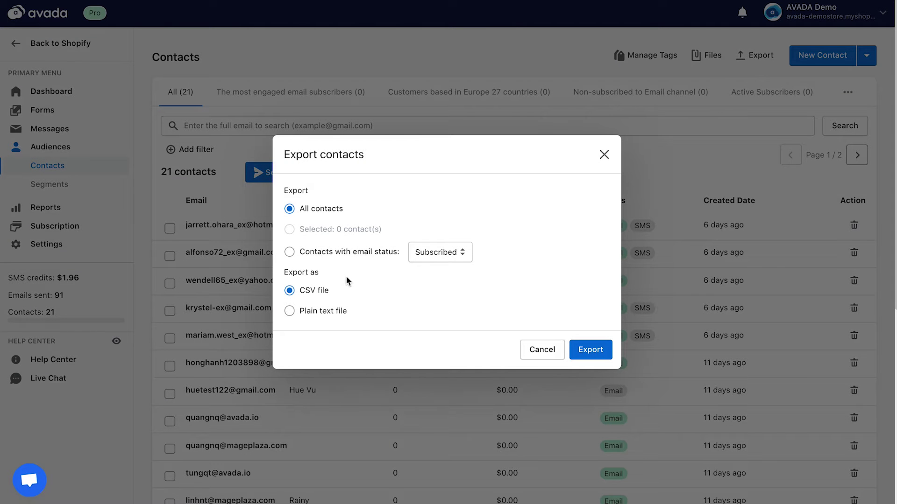
click(432, 258)
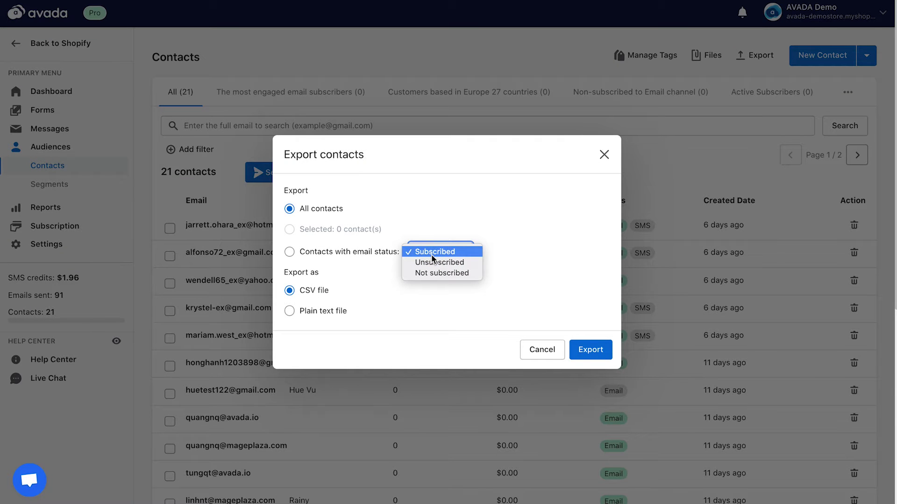
click(389, 212)
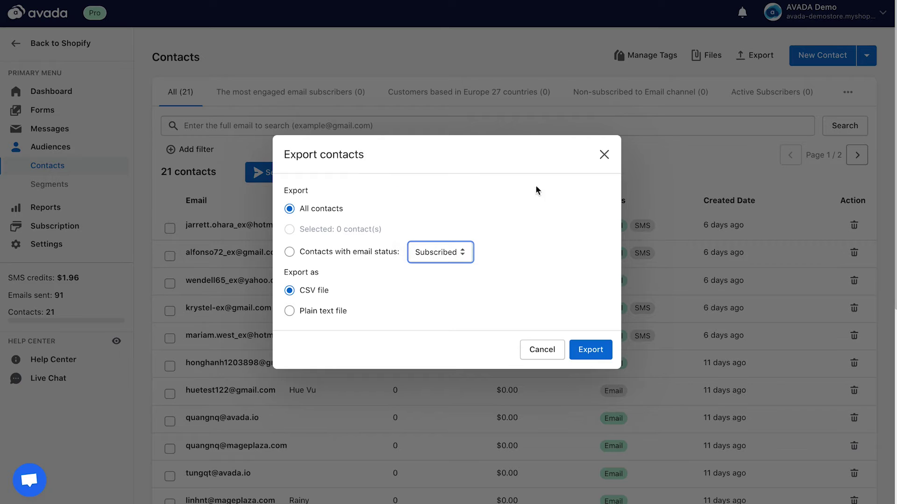
click(605, 156)
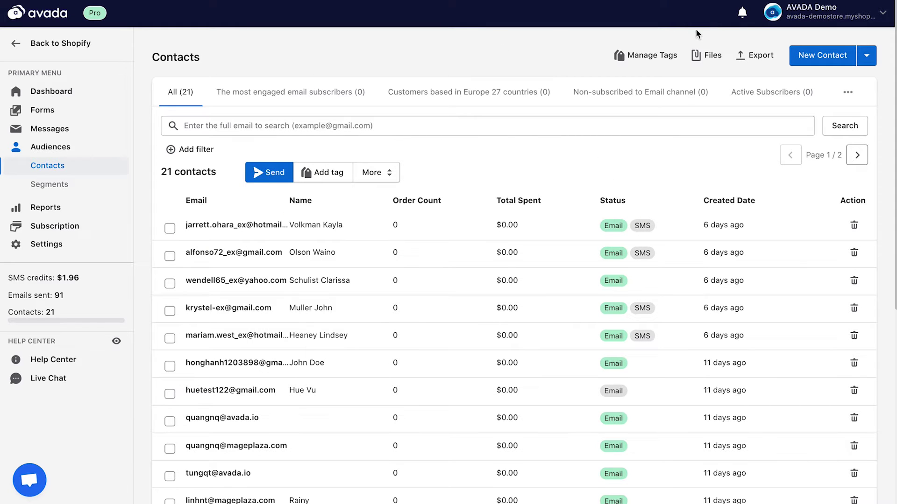
click(701, 59)
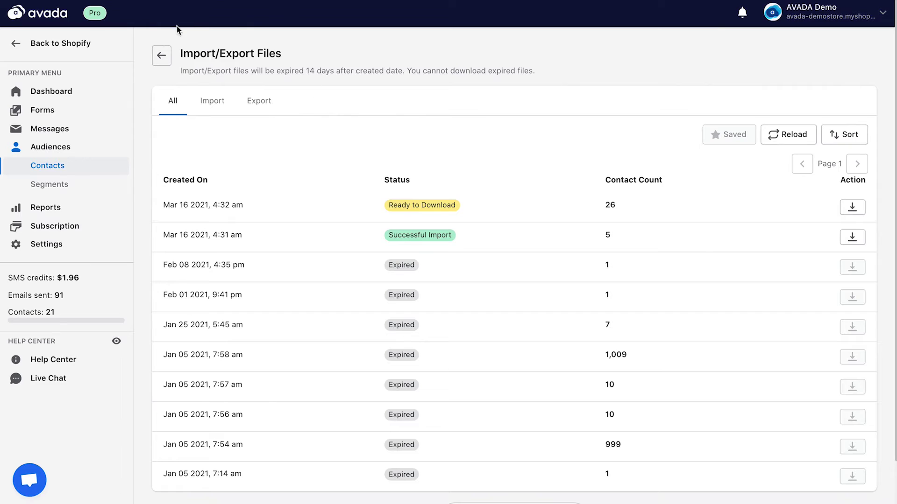
click(158, 57)
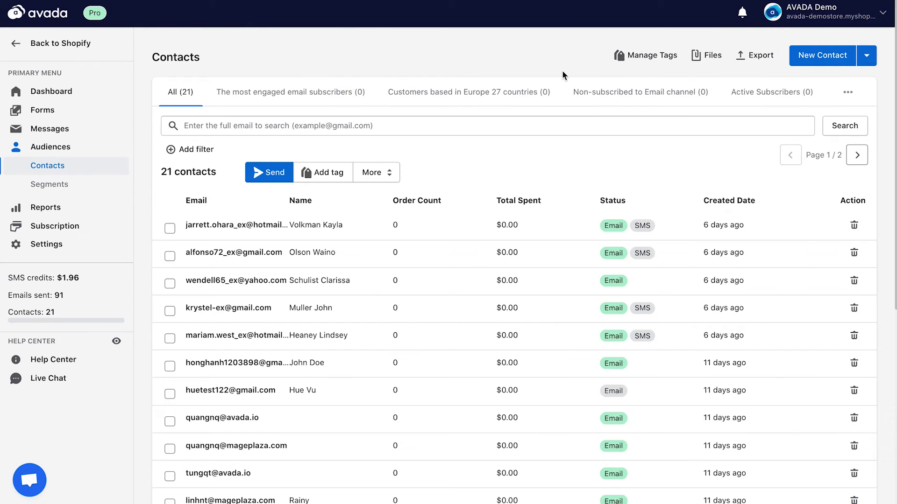
click(661, 59)
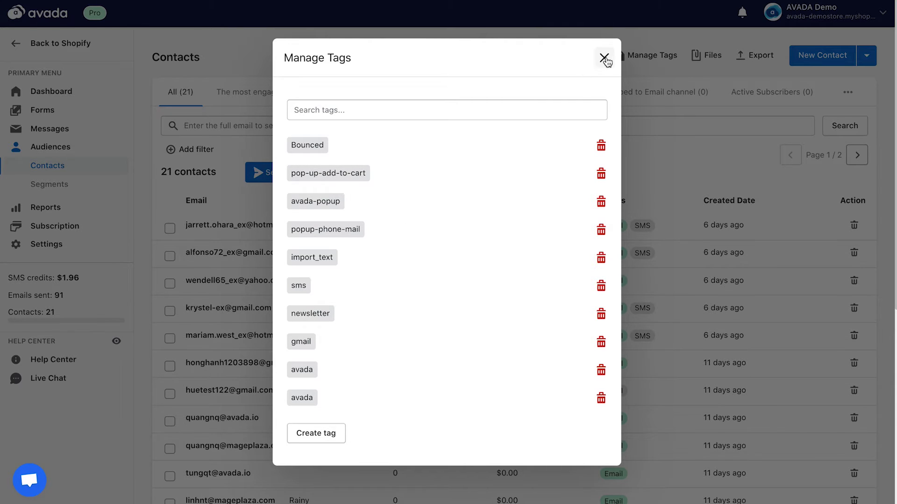
click(604, 59)
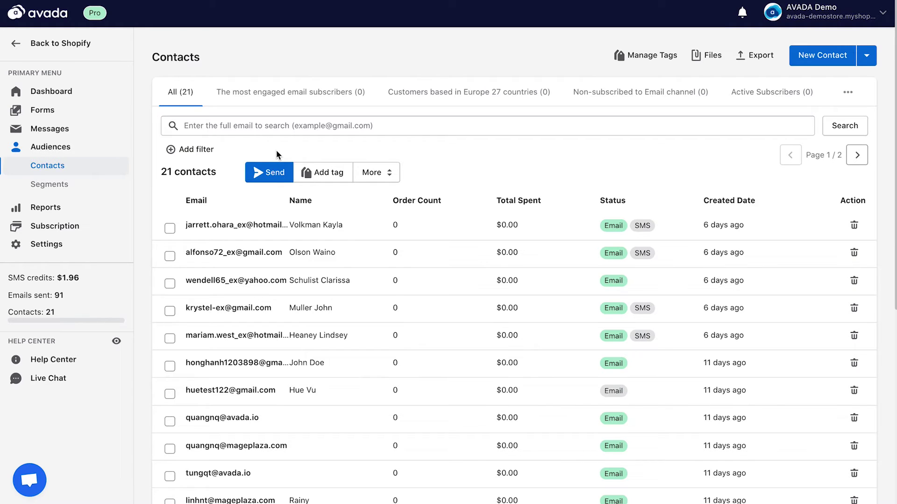
Filter contacts to Email Status is subscribed, narrowing the list to 22 contacts.
click(190, 155)
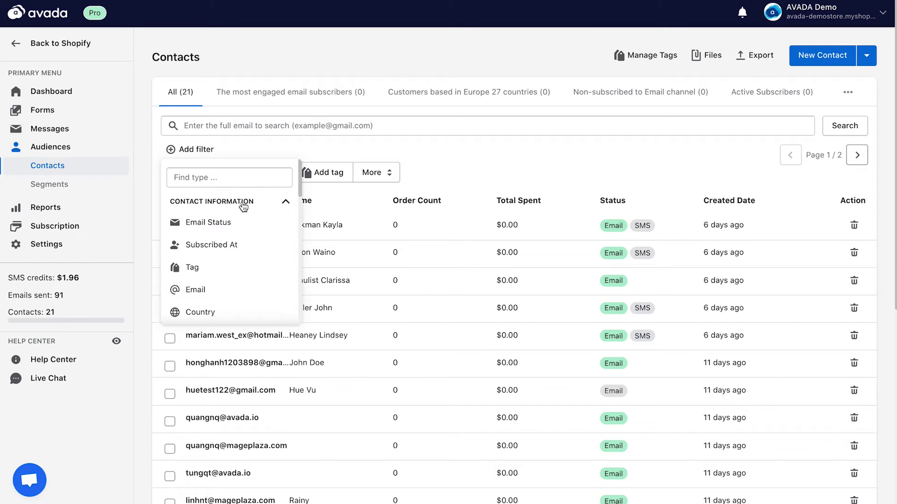
scroll(224, 254, down, 2)
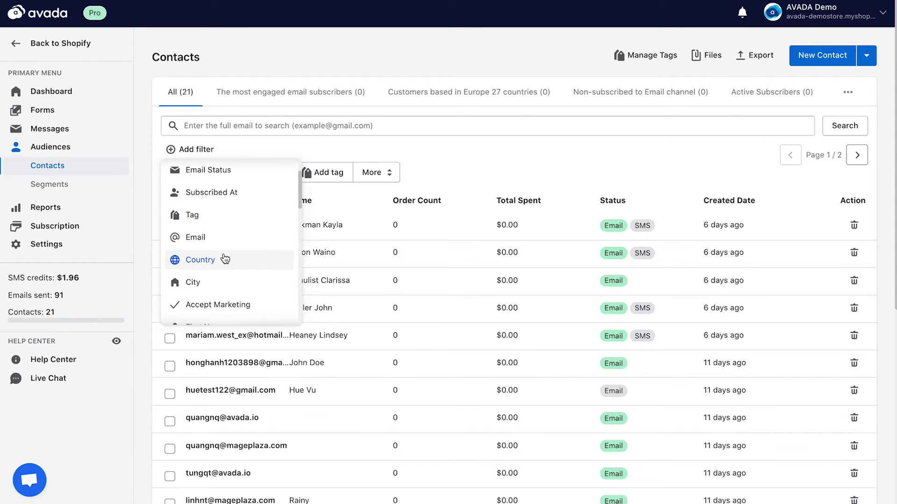
scroll(205, 284, down, 5)
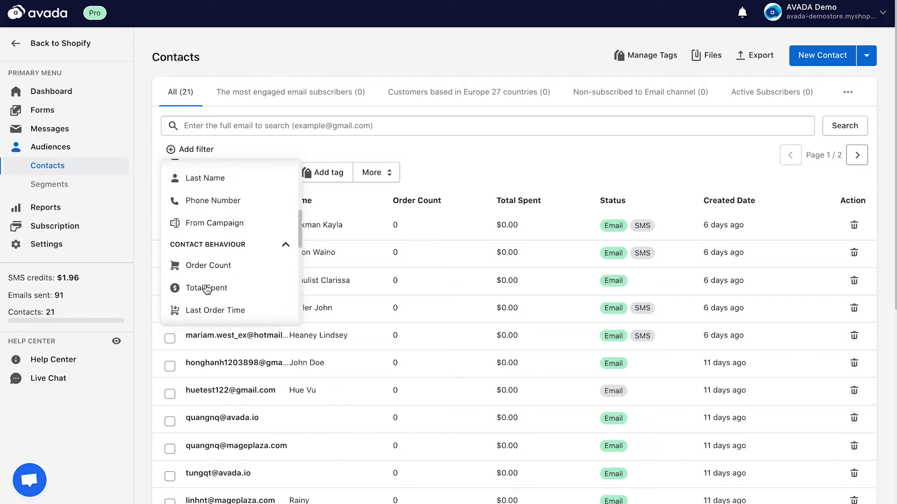
scroll(219, 289, down, 2)
scroll(222, 295, down, 1)
scroll(210, 288, down, 3)
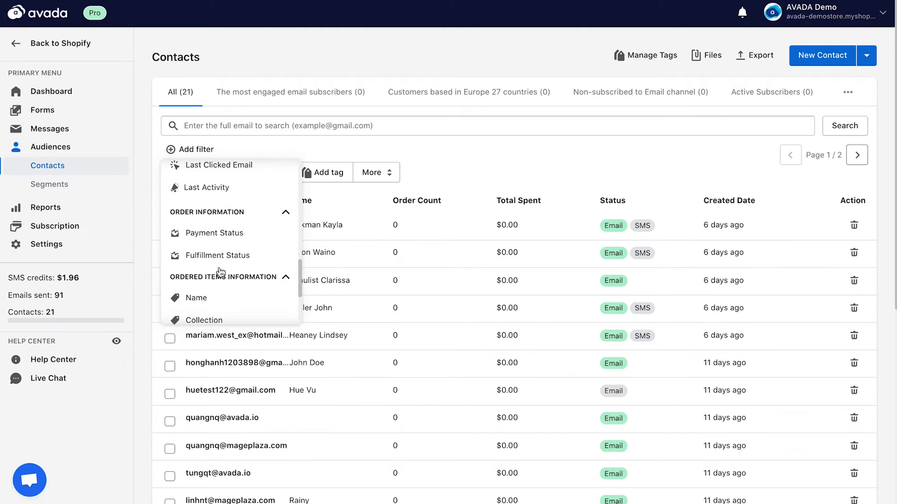
scroll(221, 272, up, 5)
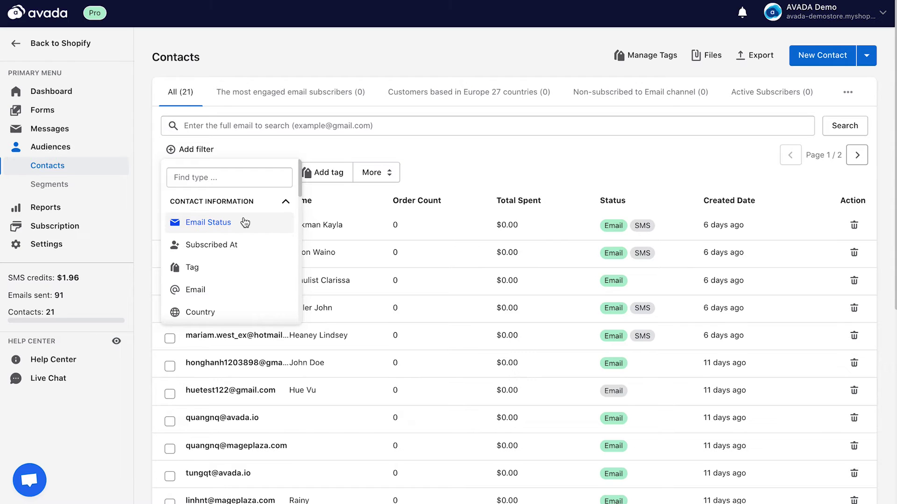
click(199, 228)
click(178, 180)
click(240, 249)
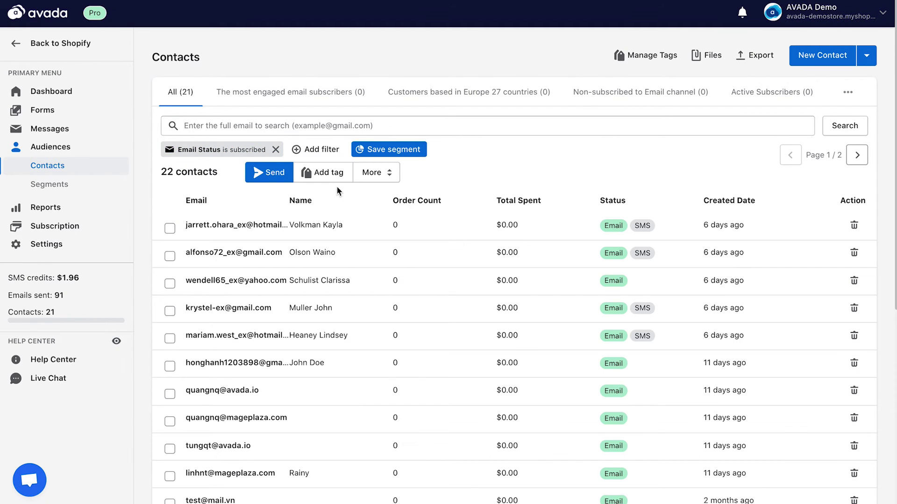
Save the current filter as a segment named 'Subscribers' (22 contacts).
click(388, 149)
triple_click(323, 219)
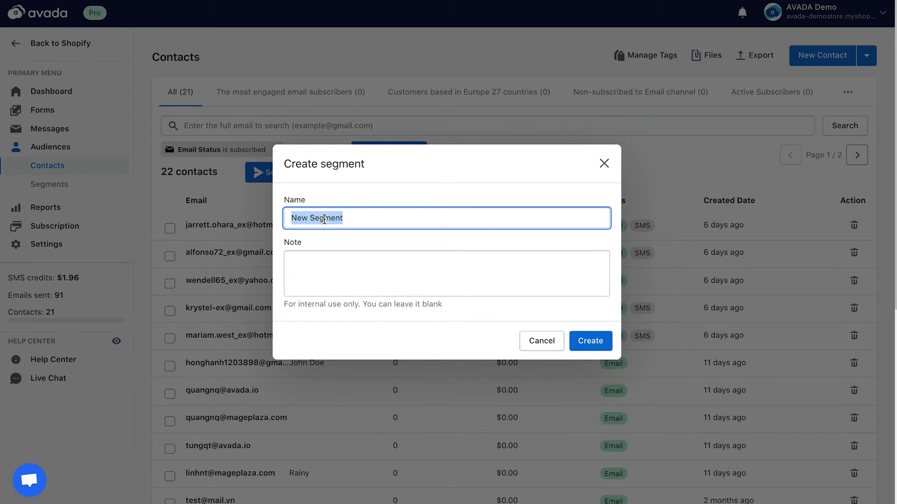
text(SUBS)
key(BackSpace)
key(BackSpace)
key(BackSpace)
text(ubscribers)
click(590, 344)
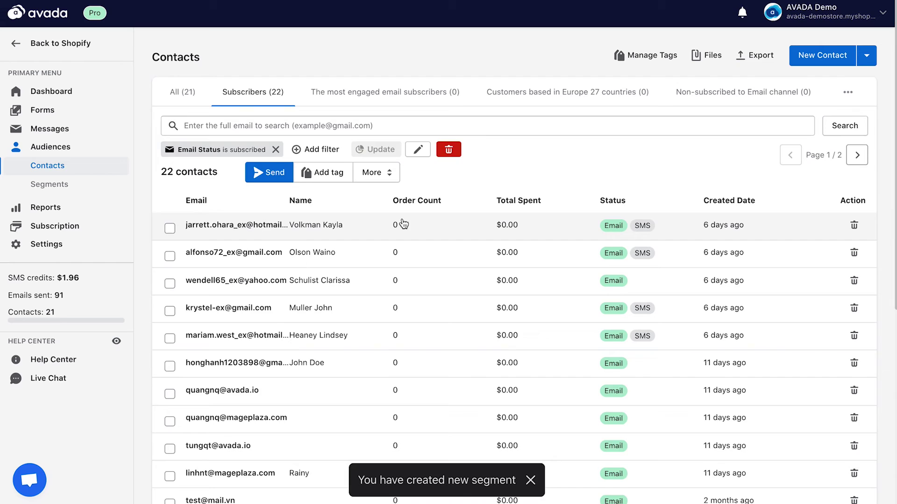
From all contacts, filter to Total Spent equal or greater than 500 USD.
click(276, 149)
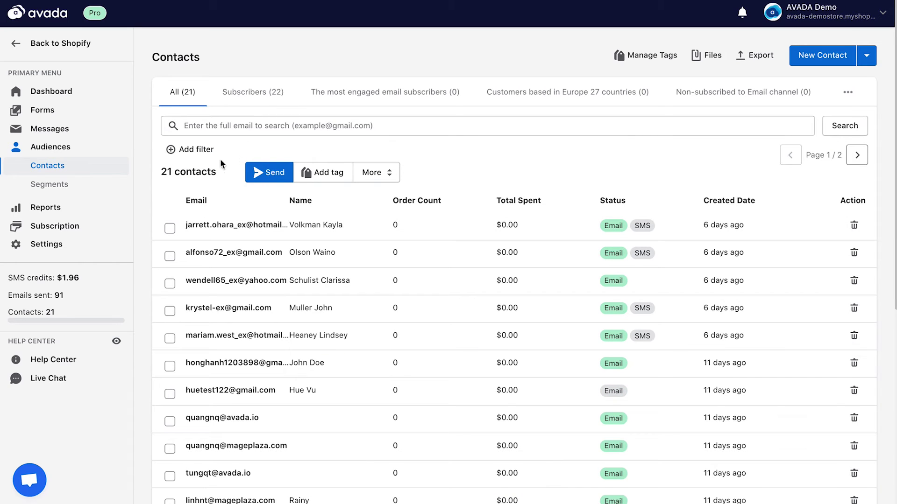
click(197, 152)
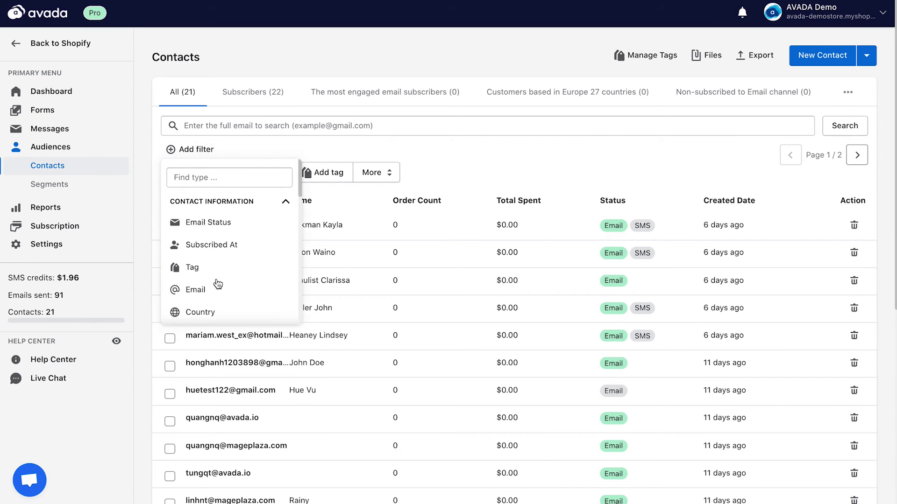
scroll(216, 278, down, 1)
scroll(216, 280, down, 1)
scroll(217, 284, down, 1)
scroll(217, 283, down, 1)
scroll(217, 283, down, 1)
scroll(217, 284, down, 1)
scroll(217, 283, down, 1)
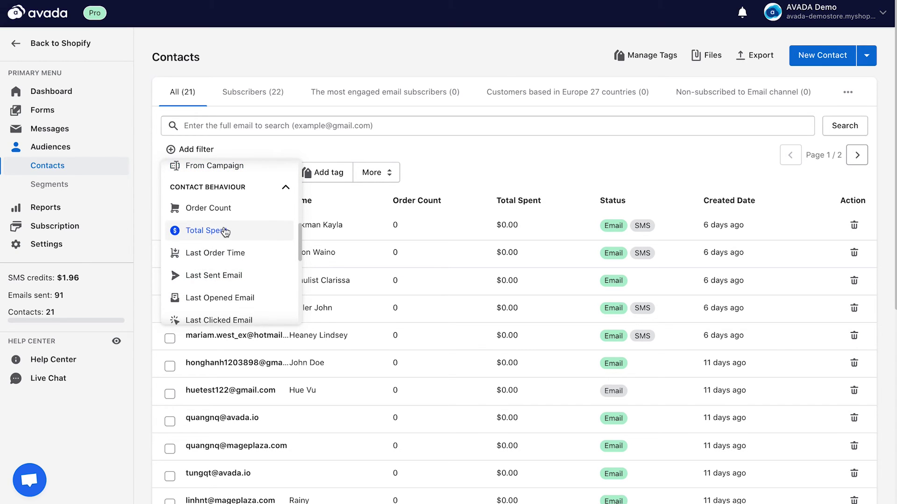
click(223, 231)
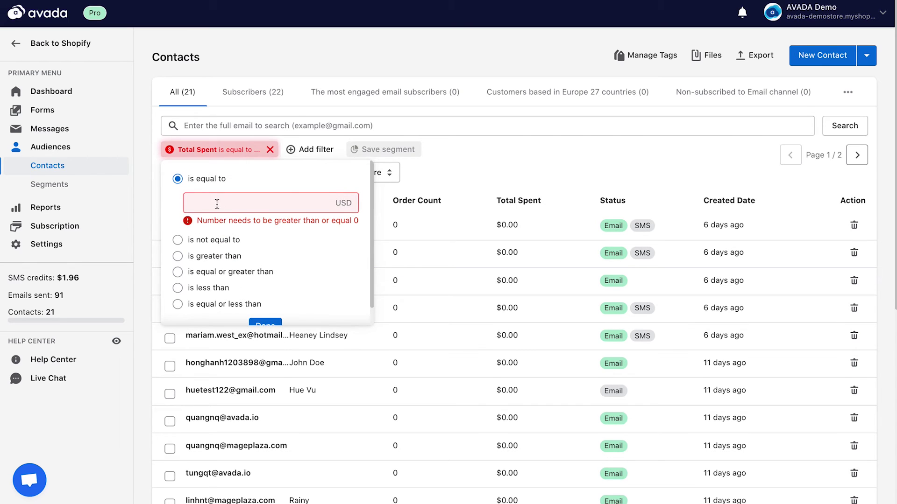
click(179, 272)
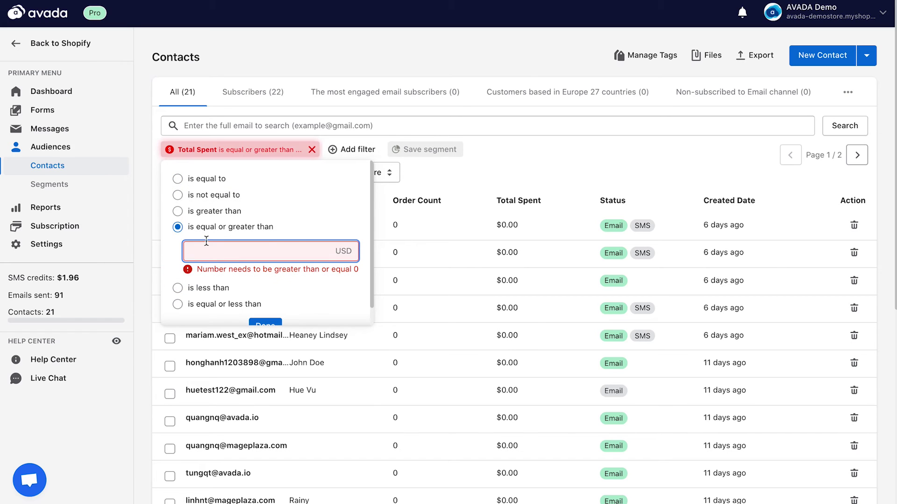
text(500)
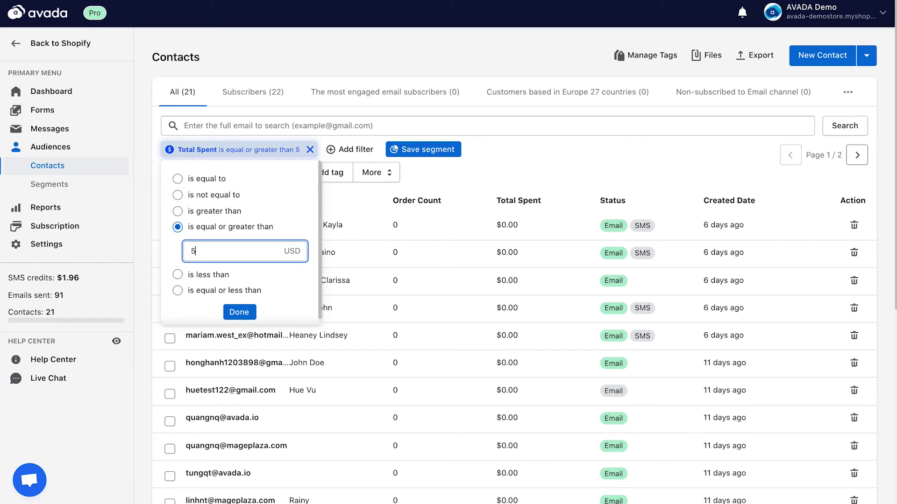
click(245, 317)
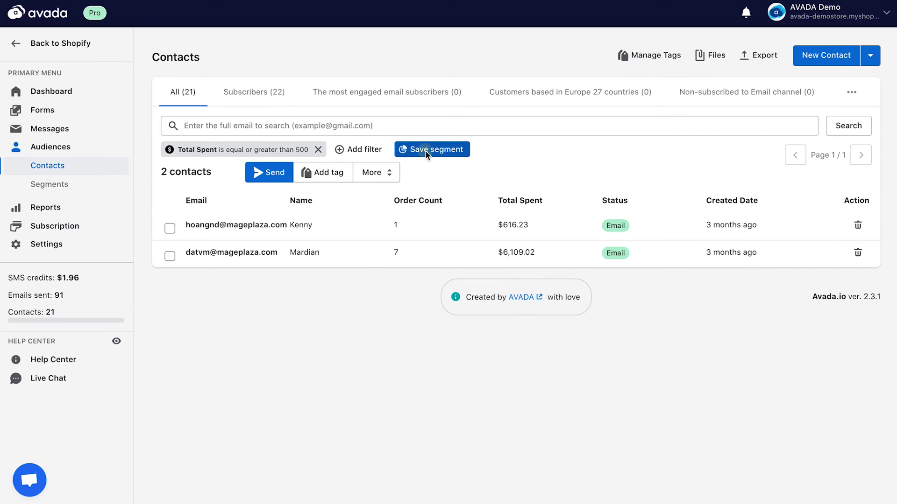
Save this filter as a segment named 'VIP' (2 contacts).
click(425, 151)
triple_click(341, 219)
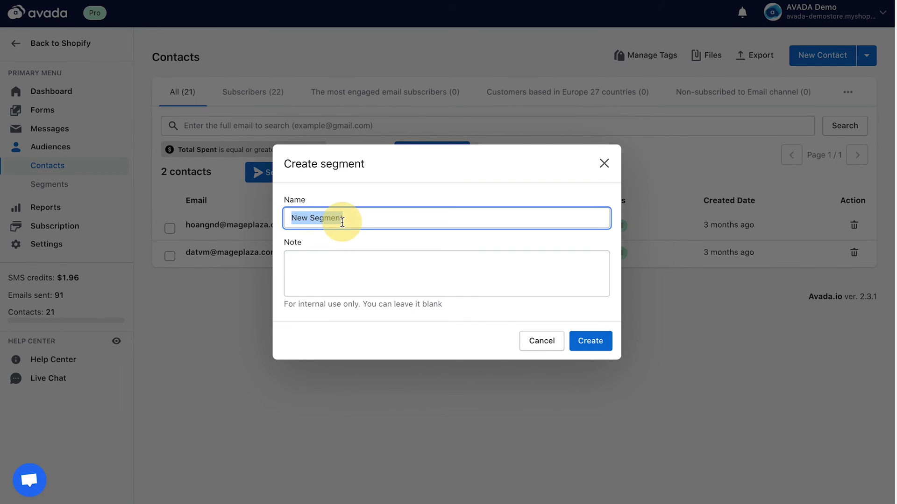
text(VIP)
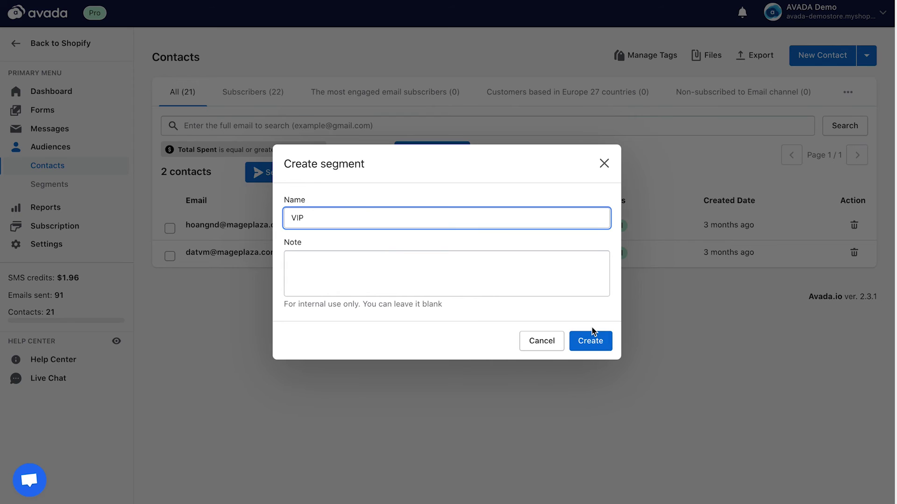
click(591, 341)
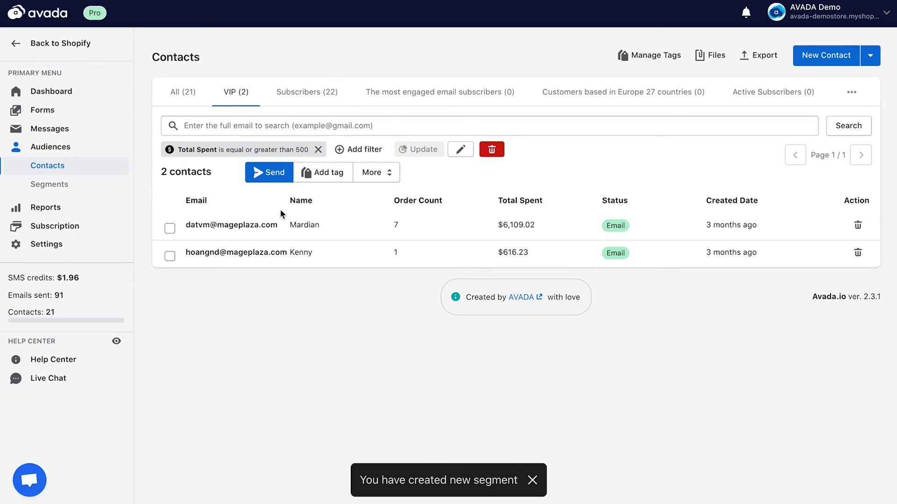
Review the Send, Add tag and More bulk actions on VIP without using them, then show all 21 contacts.
click(266, 176)
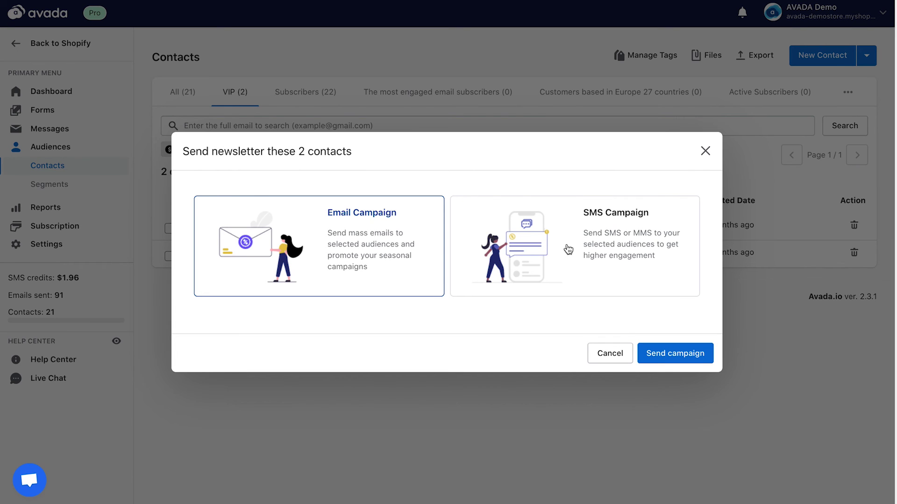
click(705, 151)
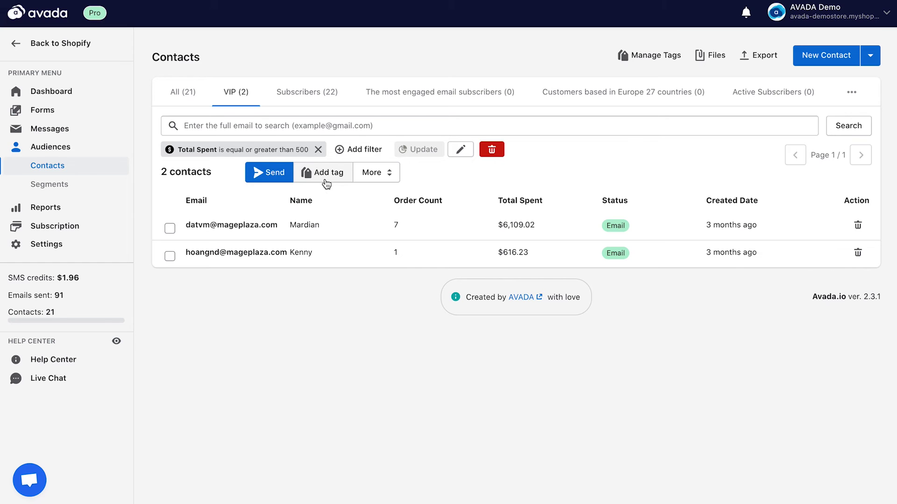
click(325, 175)
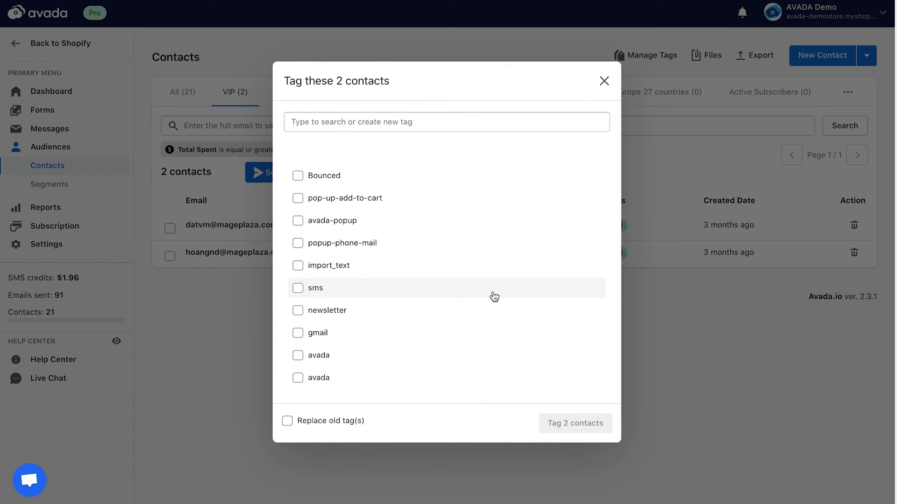
click(603, 83)
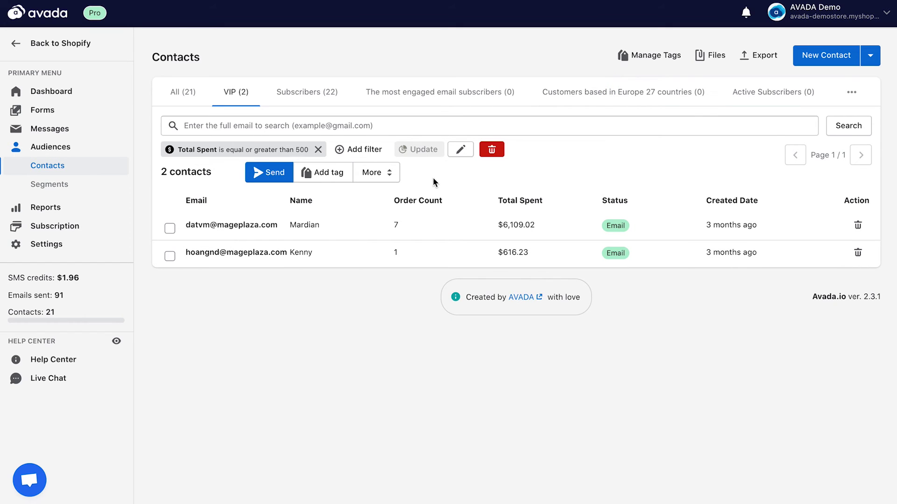
click(391, 173)
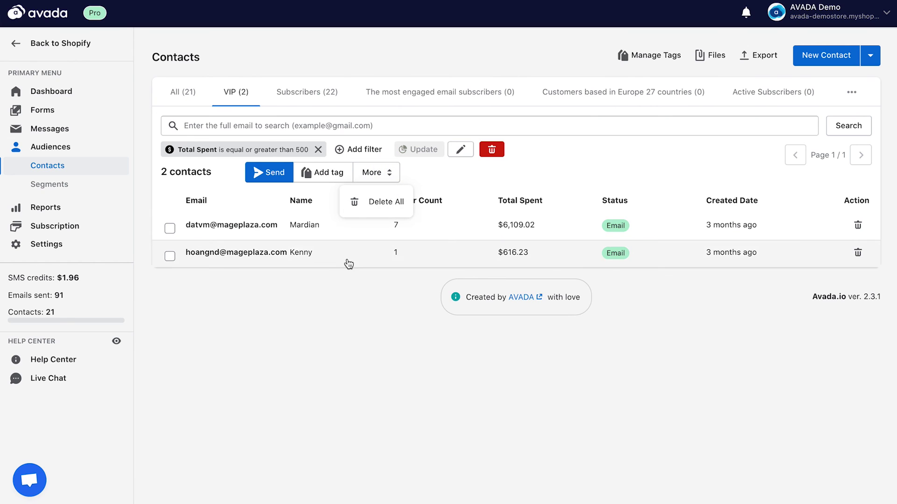
click(469, 183)
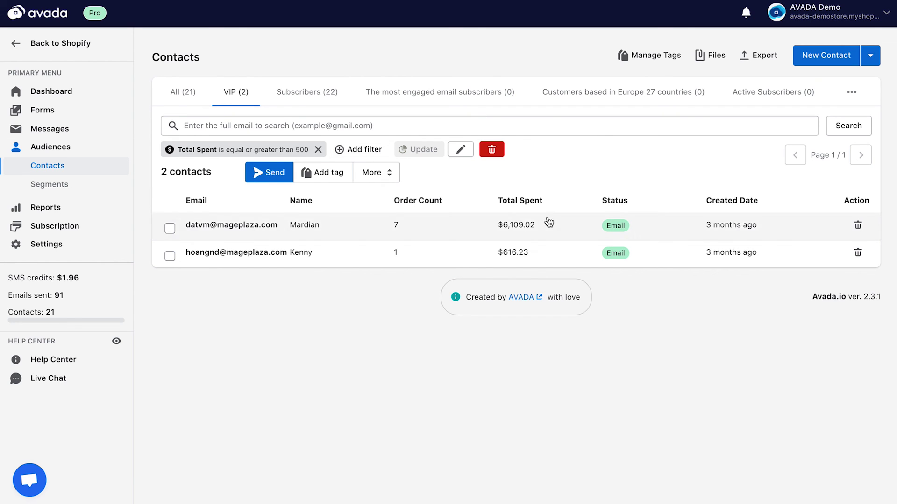
click(185, 93)
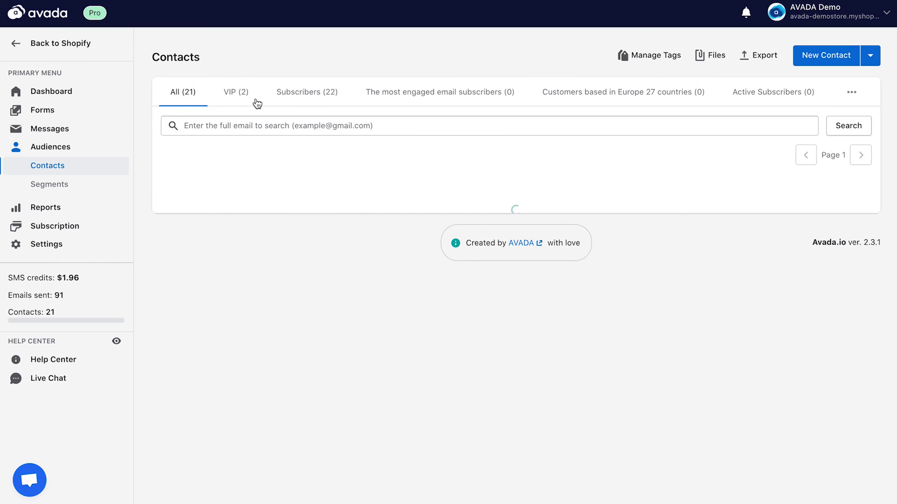
scroll(394, 370, down, 1)
scroll(393, 369, down, 5)
scroll(393, 372, up, 5)
scroll(393, 371, up, 1)
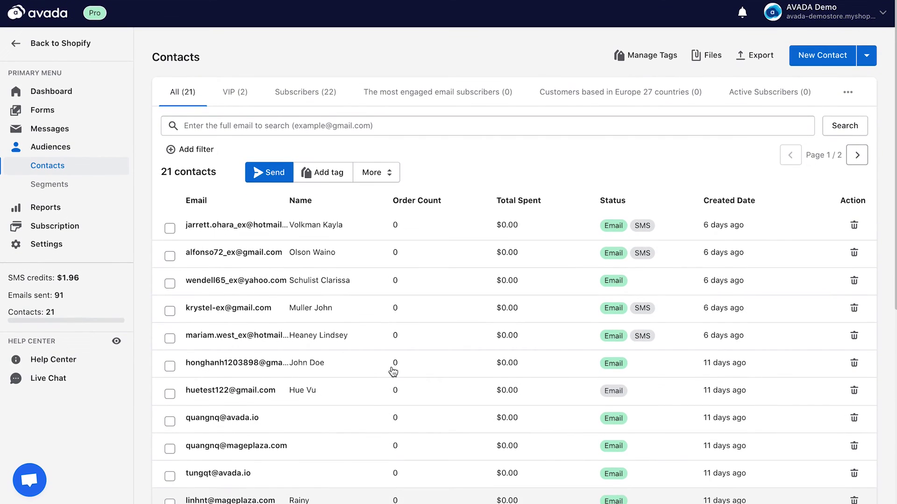